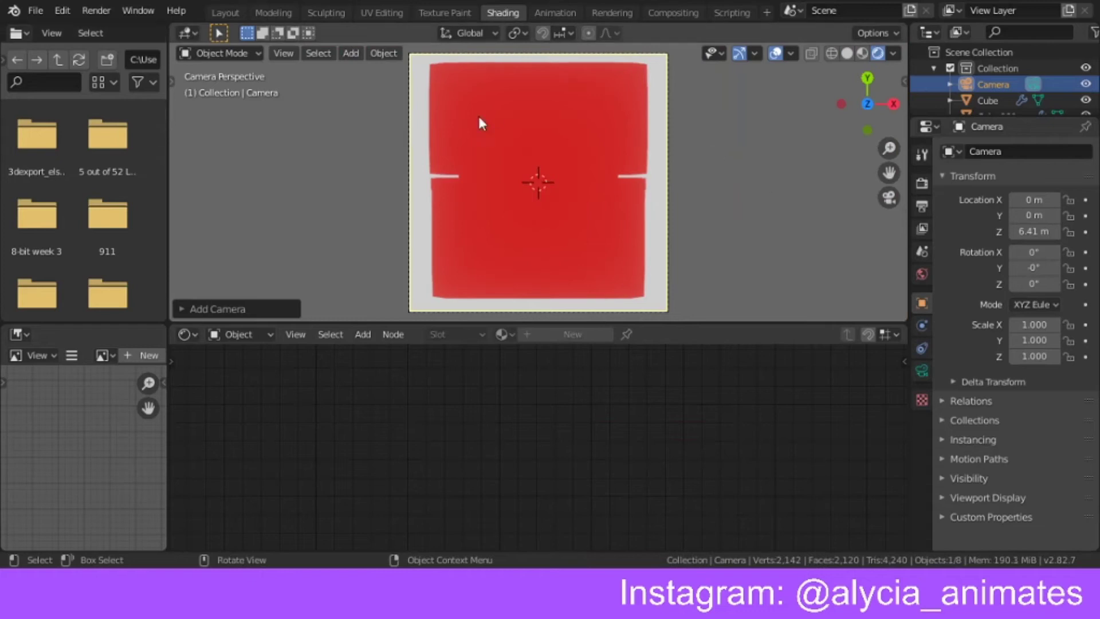
- Scroll down the View Layer properties to reveal the Freestyle Line Style settings
scroll(1025, 344, down, 10)
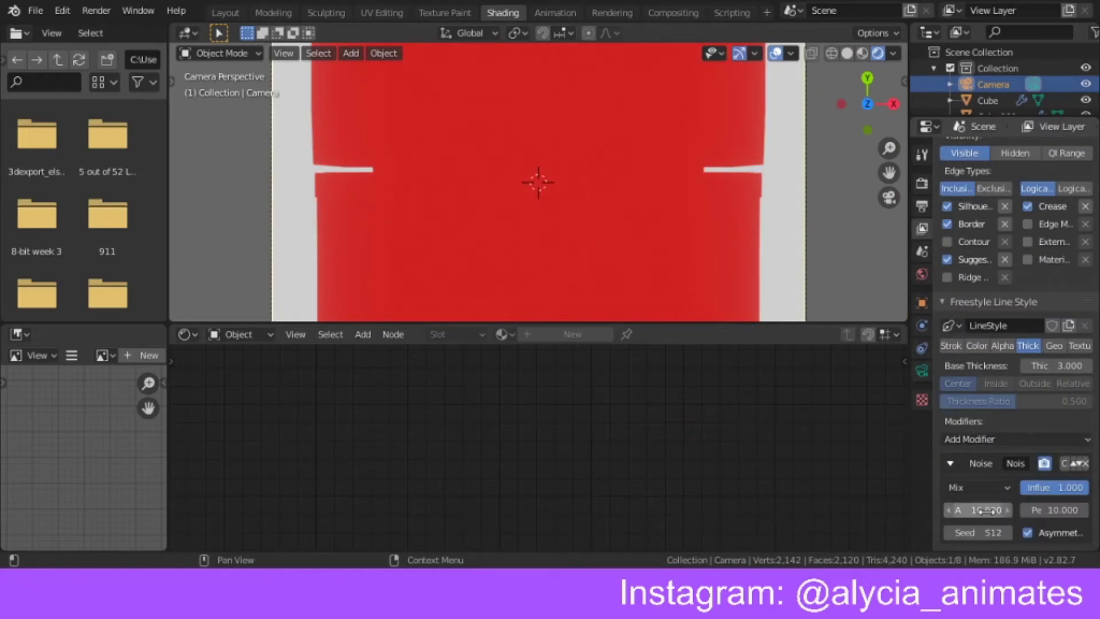
click(921, 228)
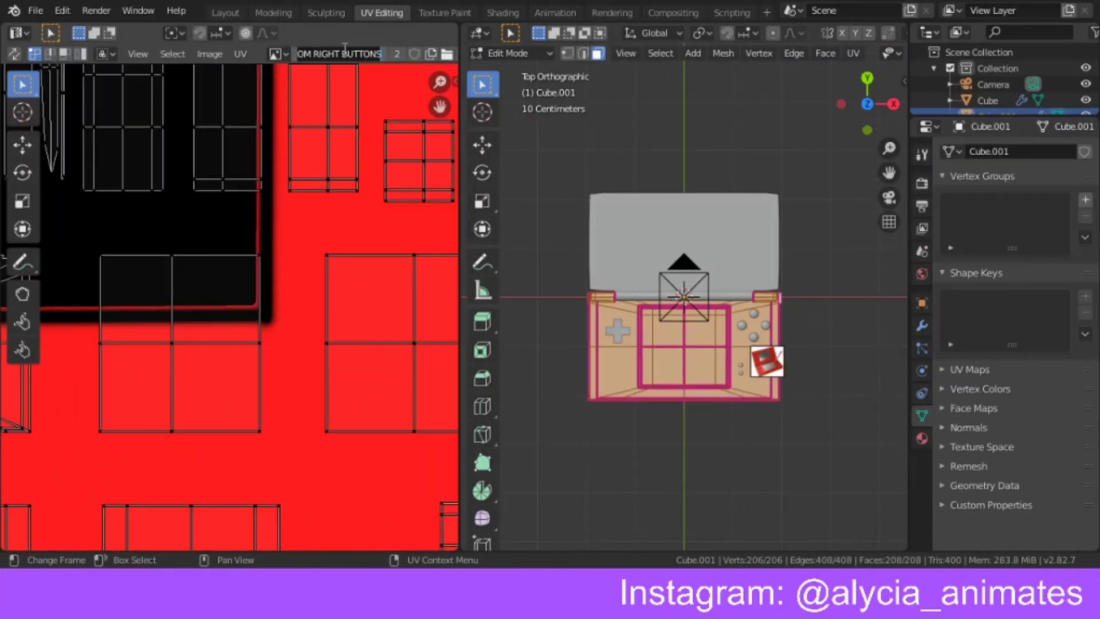
- Show the DS BOTTOM image in the UV Editor
click(275, 54)
click(319, 74)
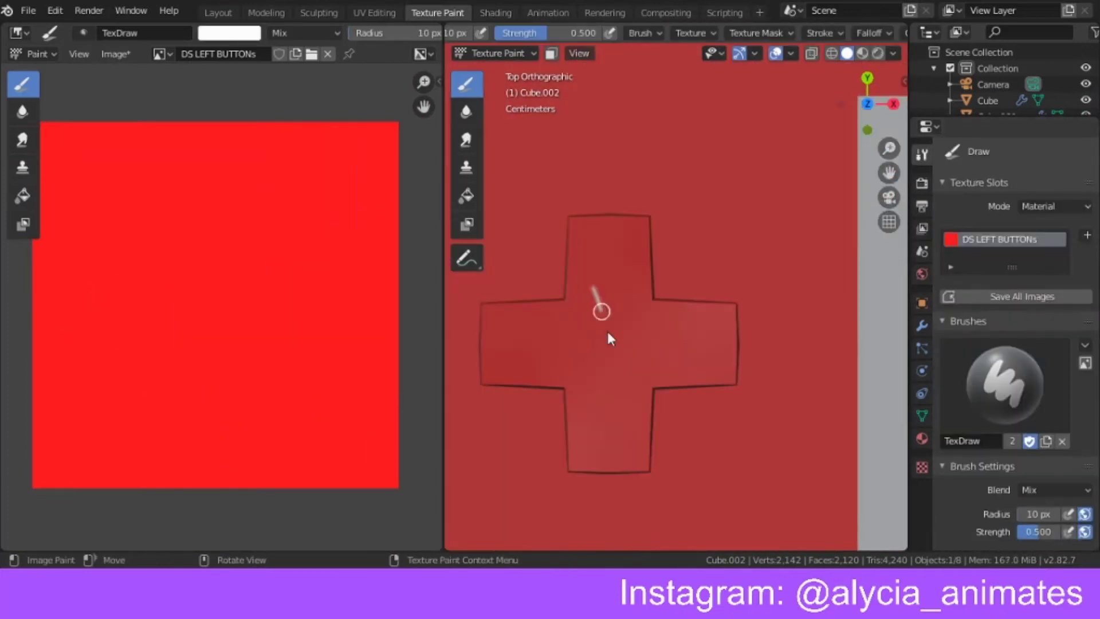
- Bring up the brush Stroke settings for texture painting
click(818, 35)
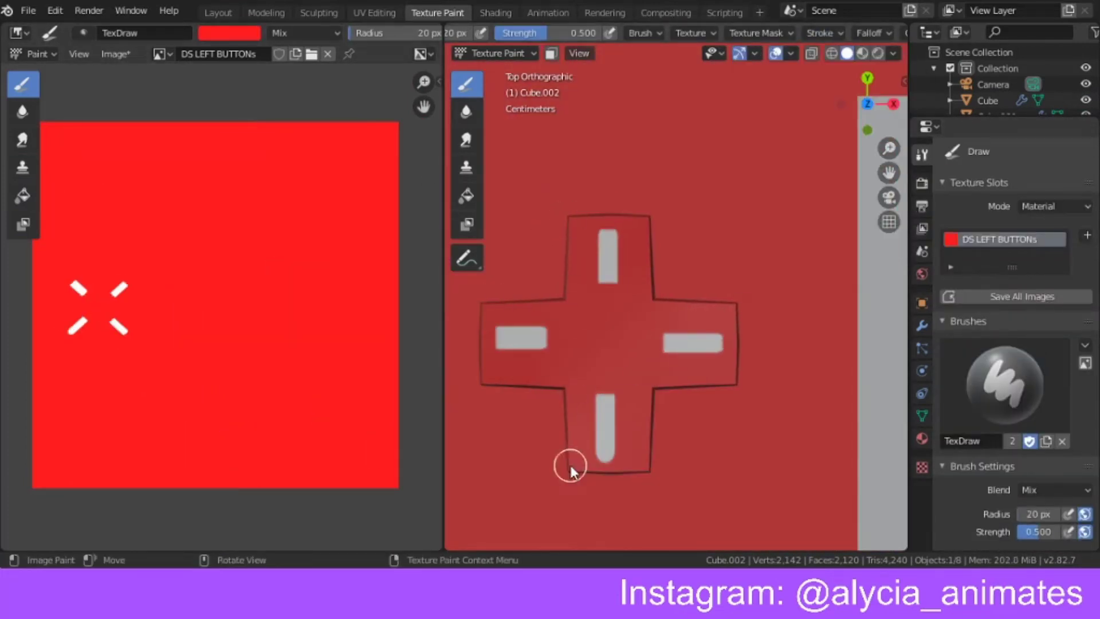